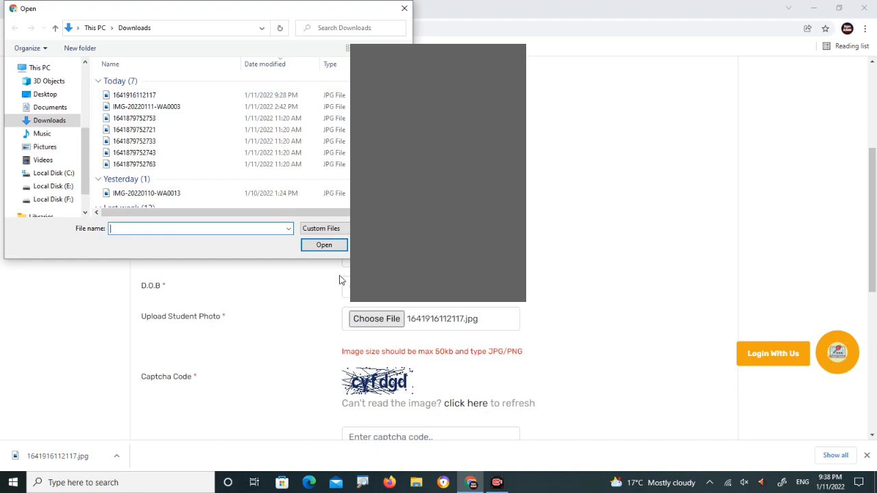
Cancel the photo selection, minimize the browser and open the Downloads folder in File Explorer
key(Escape)
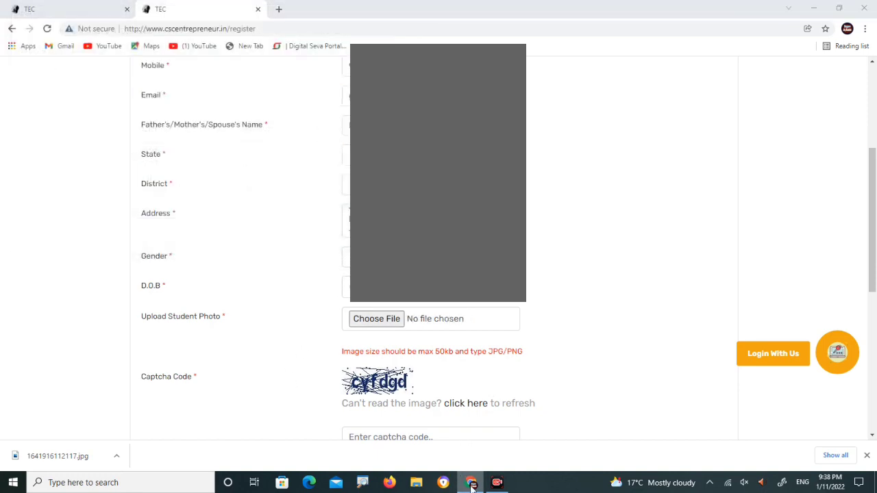
click(469, 482)
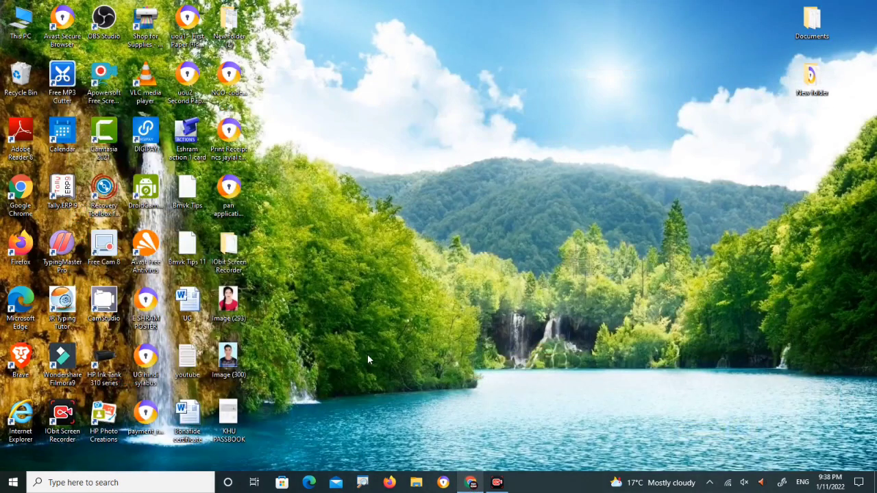
double_click(20, 79)
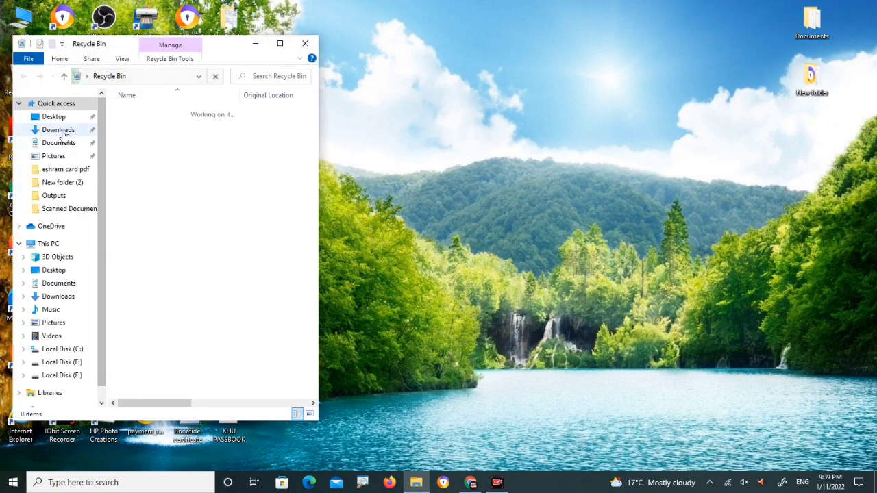
click(58, 130)
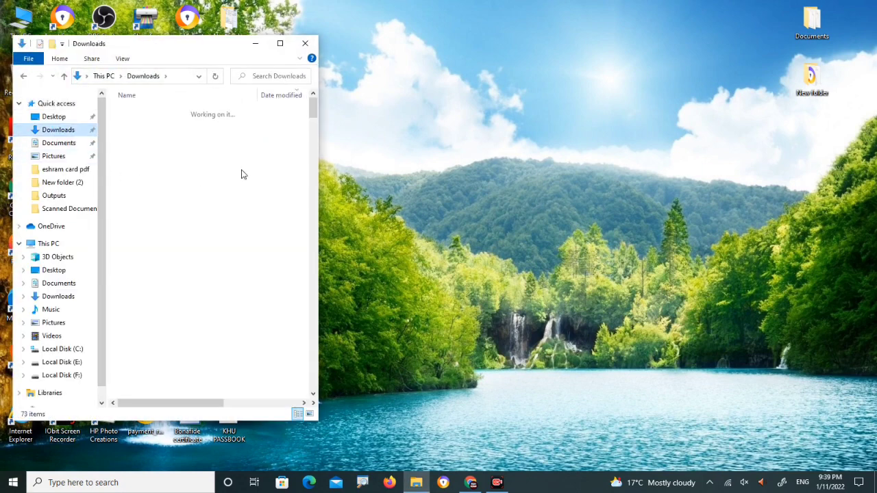
click(144, 126)
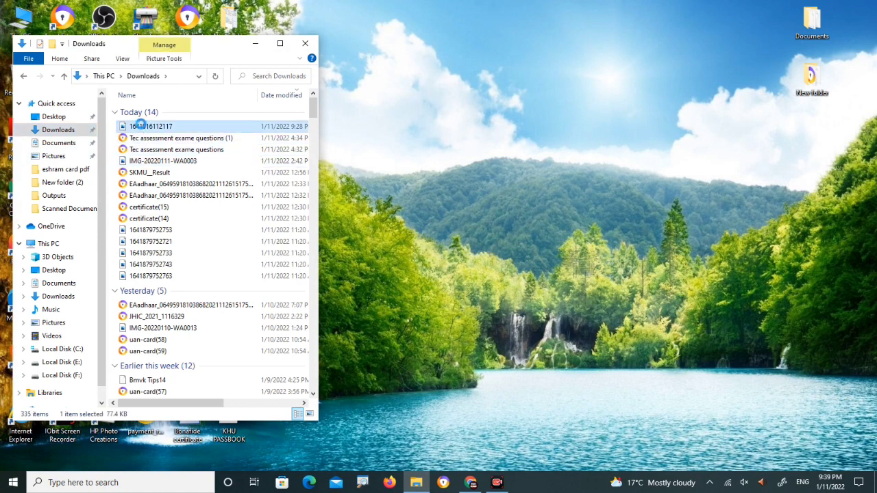
key(shift+F10)
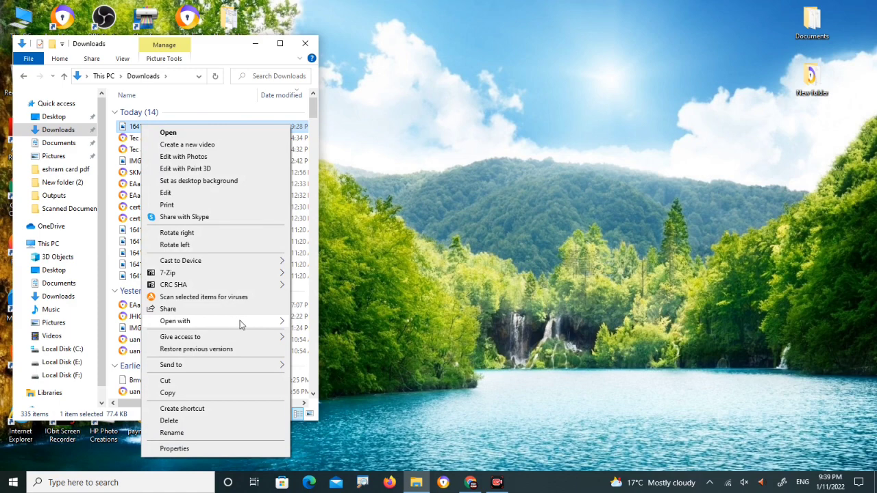
mouse_move(241, 324)
click(323, 334)
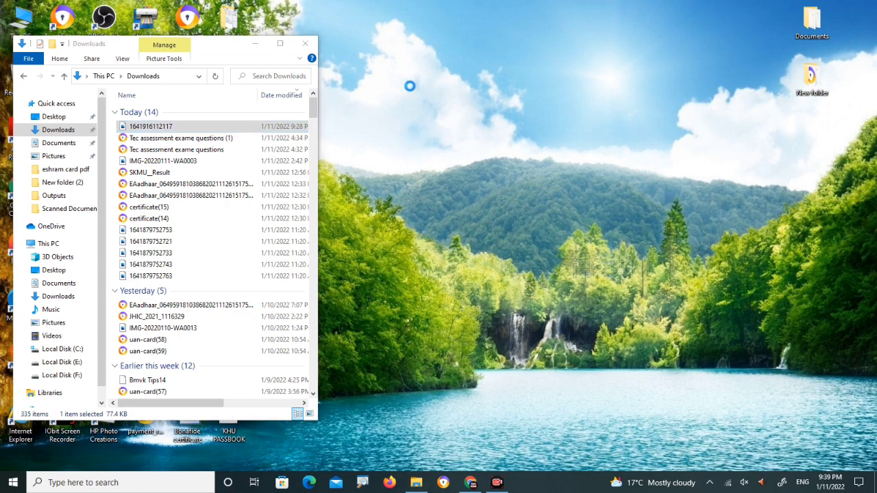
right_click(411, 89)
click(433, 121)
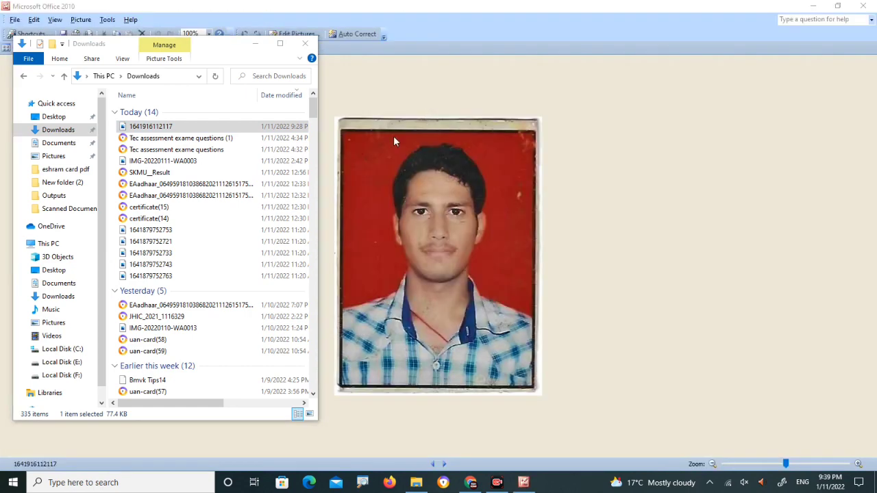
click(306, 45)
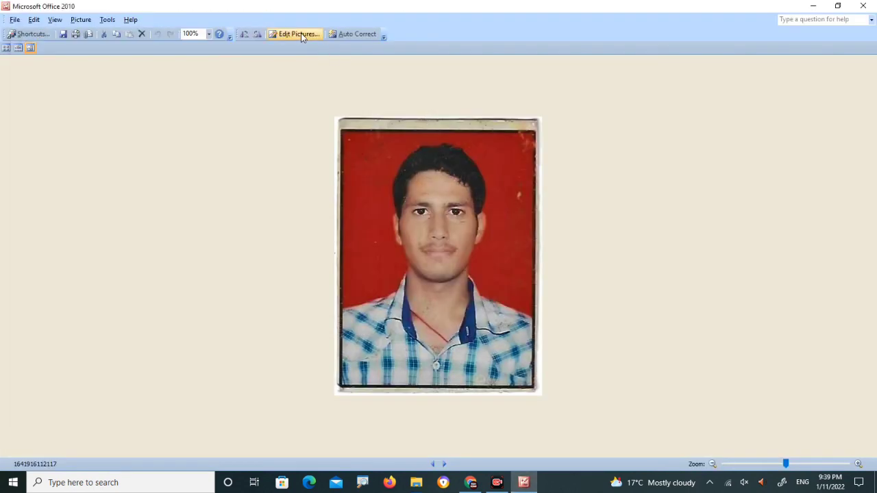
Resize the photo to 80% of its original width and height, and save it before closing the picture editor
click(307, 36)
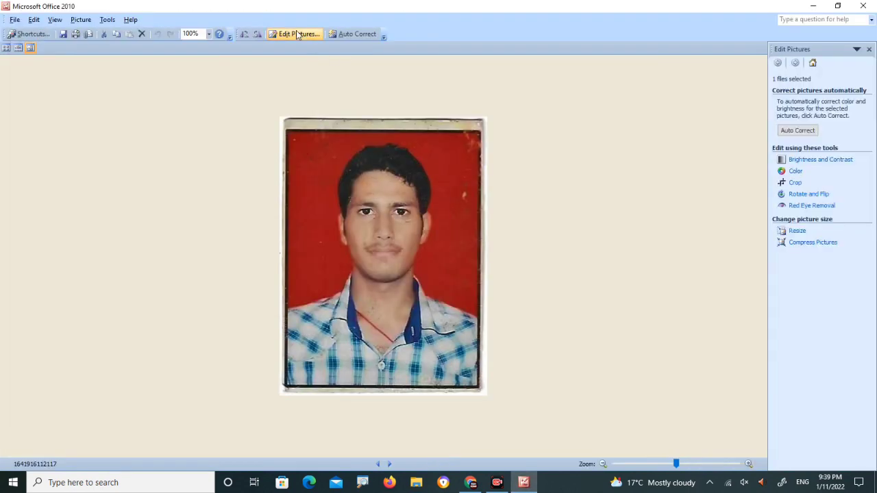
click(795, 230)
click(781, 176)
click(800, 195)
key(BackSpace)
key(BackSpace)
key(BackSpace)
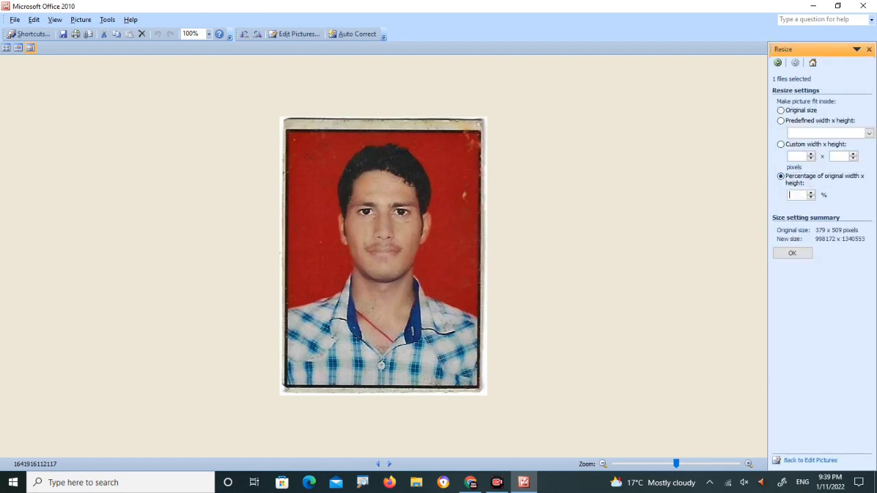
text(80)
click(792, 253)
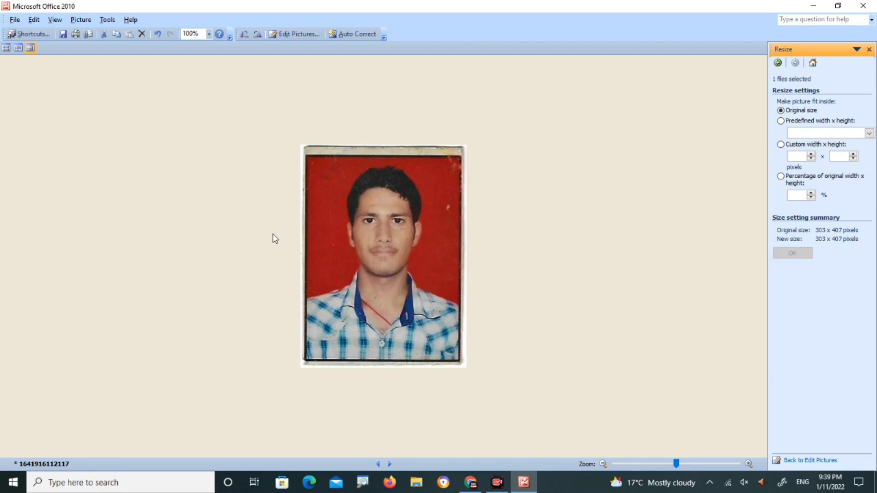
key(ctrl+s)
click(862, 7)
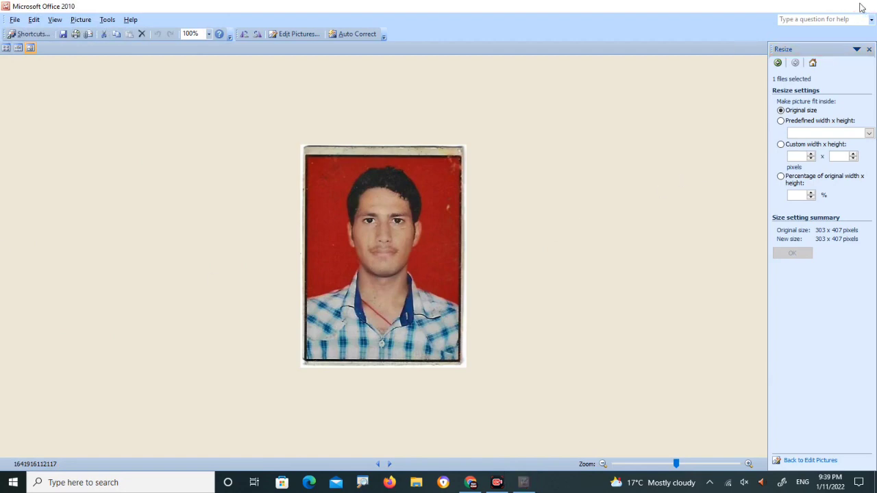
Switch to Chrome and check the resized photo in the student photo file chooser, leaving without selecting it
click(470, 483)
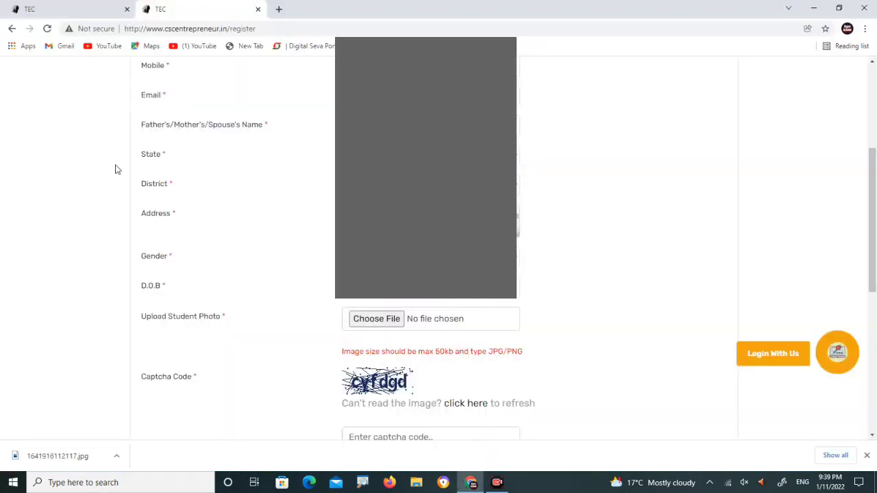
click(381, 320)
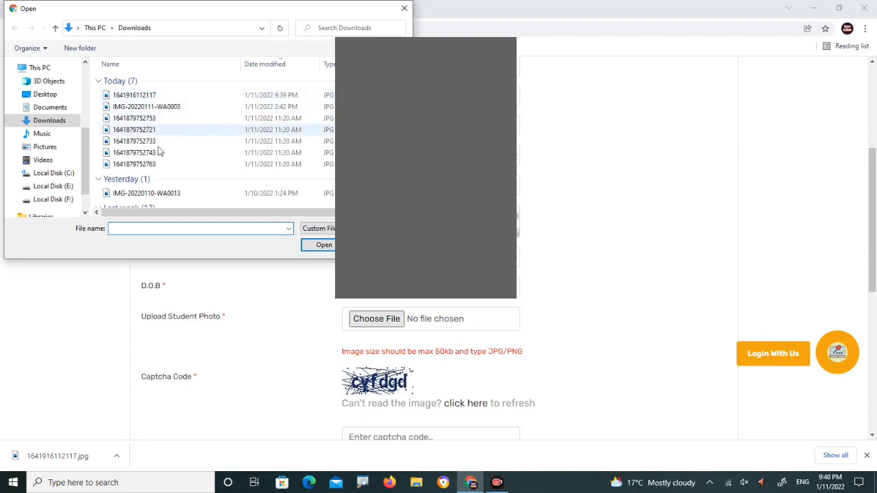
key(Escape)
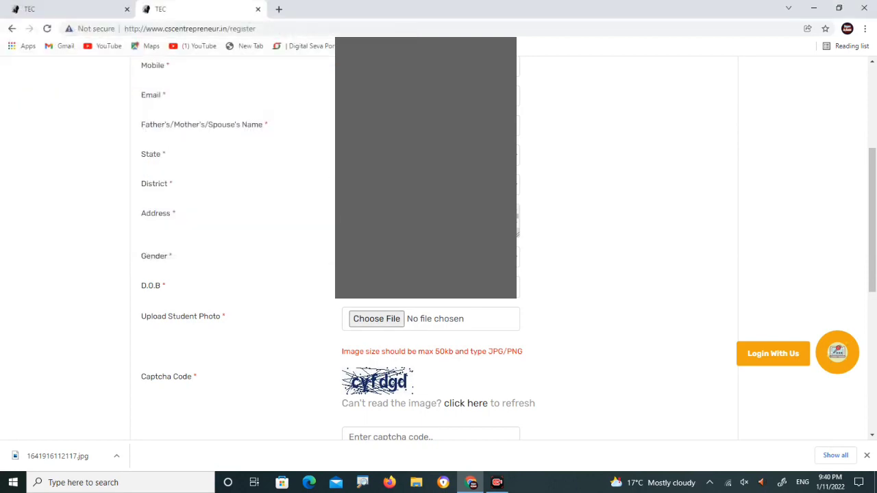
click(472, 482)
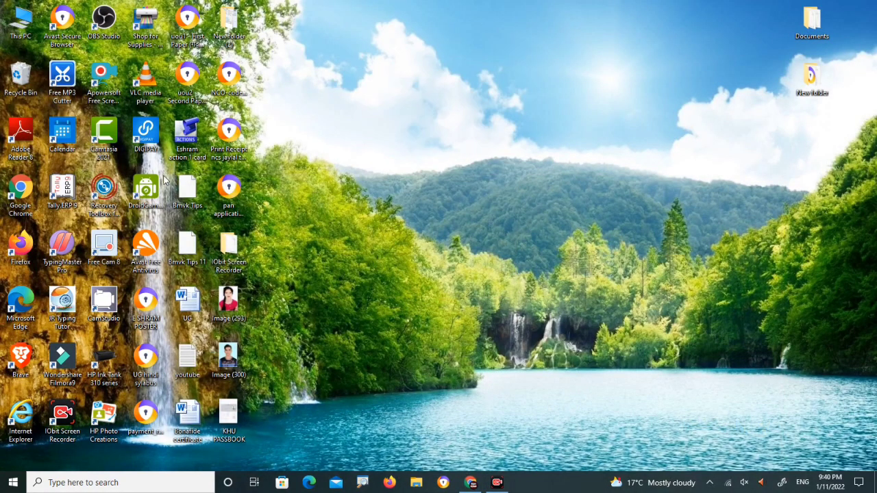
double_click(20, 81)
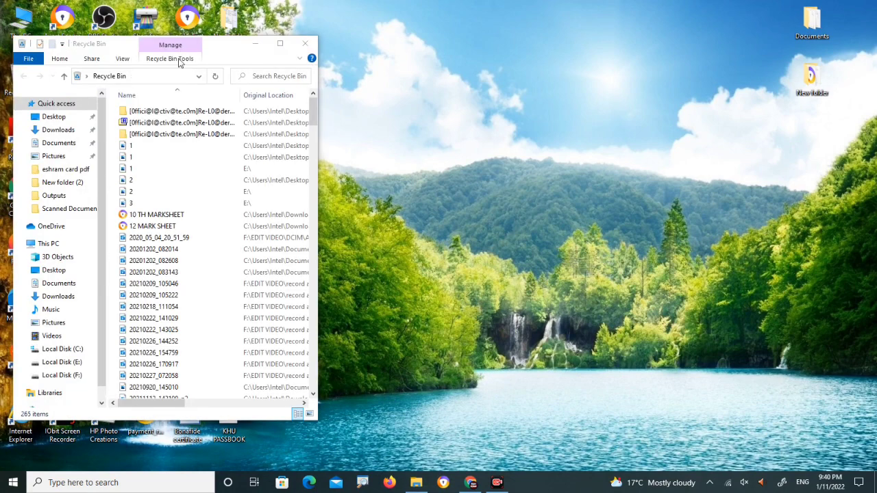
click(305, 44)
double_click(21, 20)
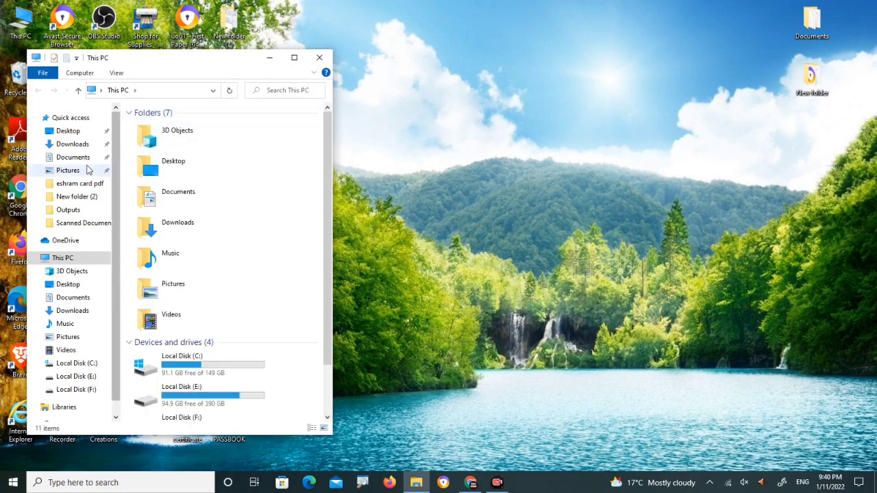
click(66, 147)
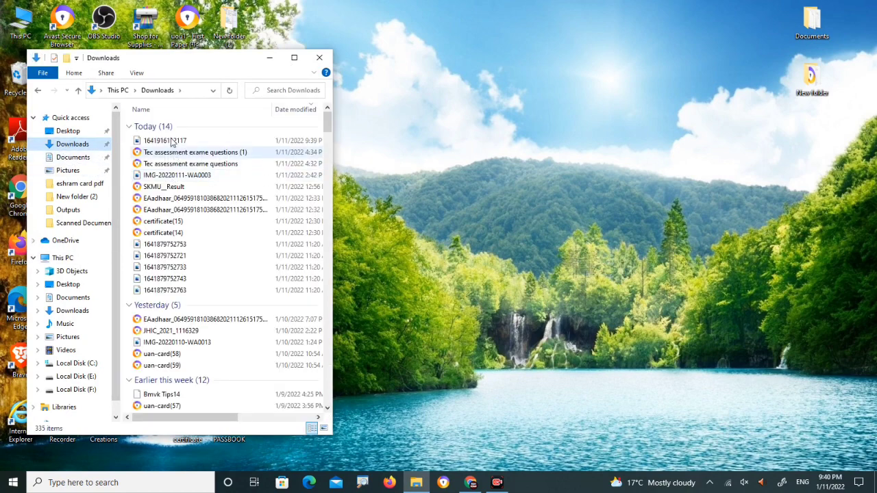
click(169, 140)
right_click(170, 140)
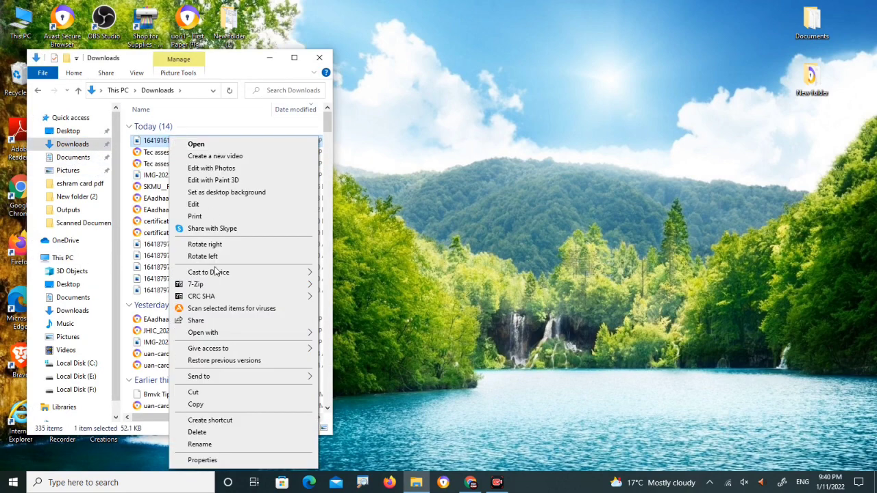
mouse_move(211, 333)
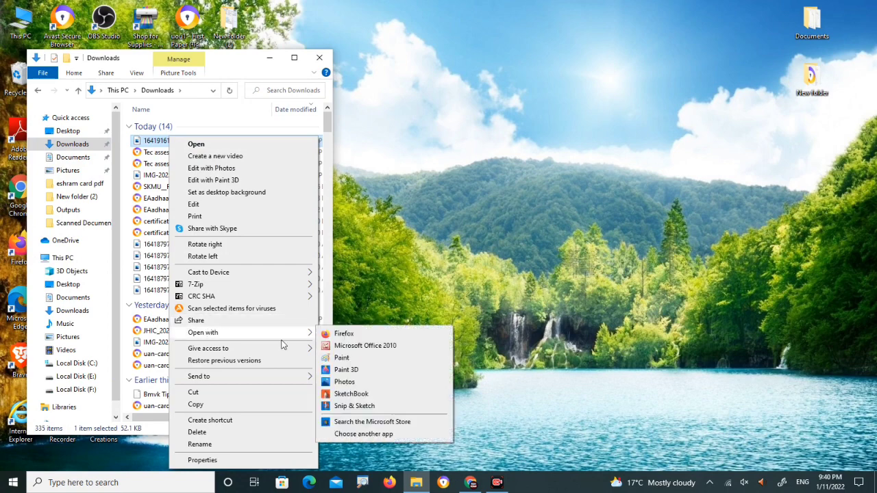
click(365, 345)
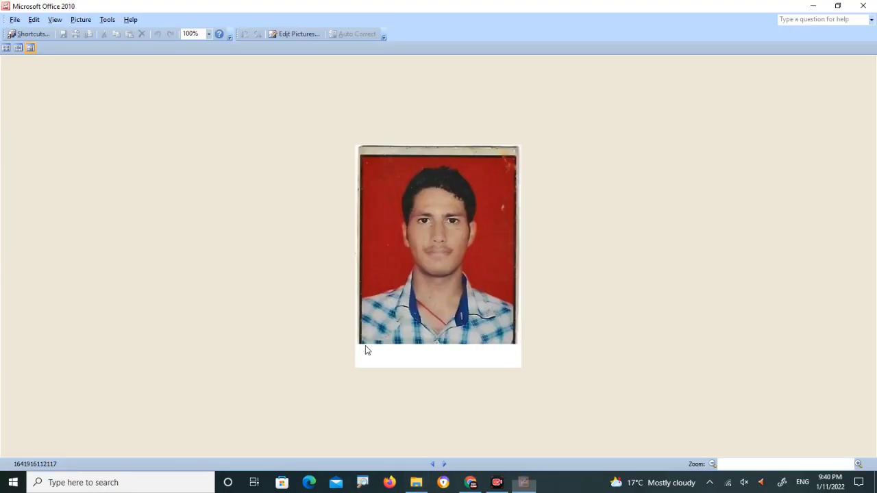
Resize the photo to 90% of its current width and height
click(302, 35)
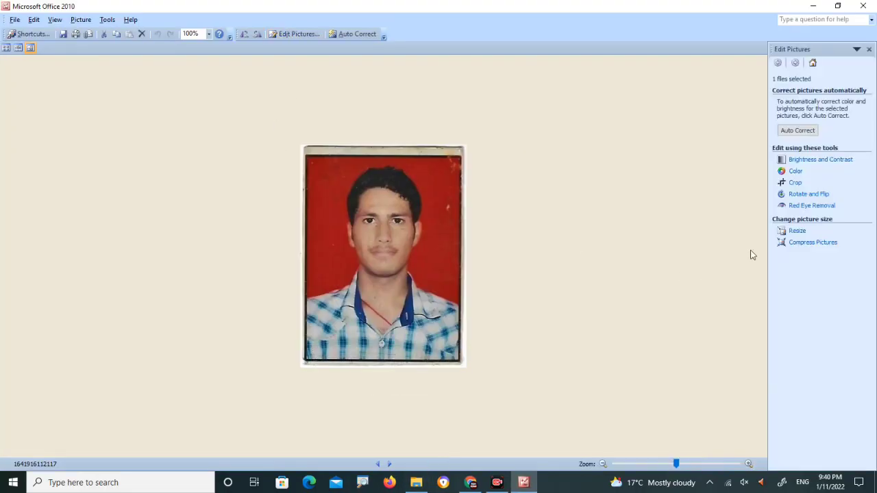
click(793, 233)
click(781, 176)
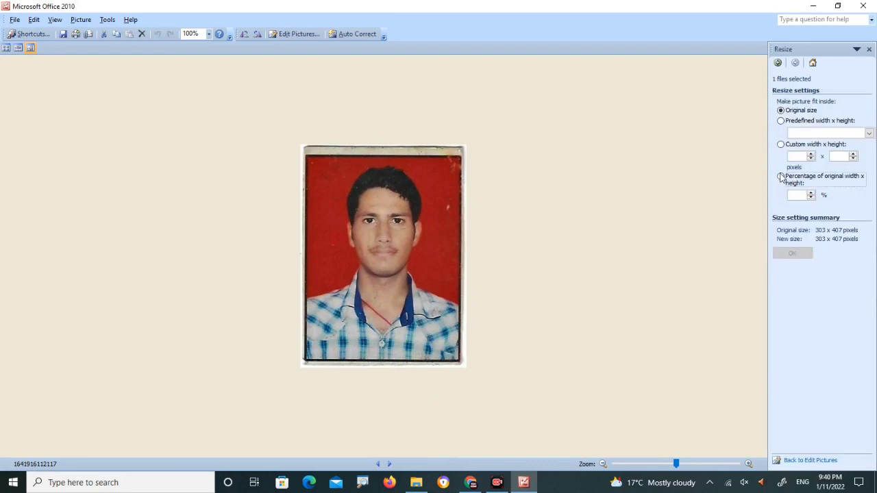
key(BackSpace)
key(BackSpace)
key(BackSpace)
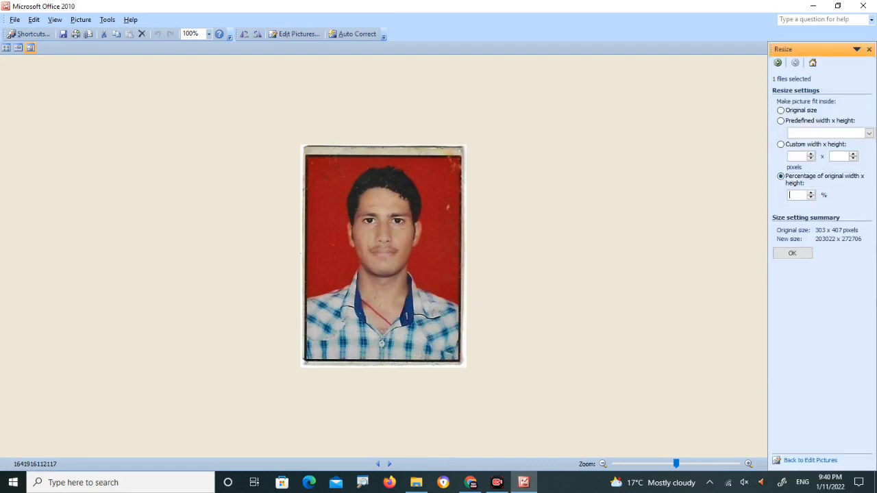
text(90)
click(789, 253)
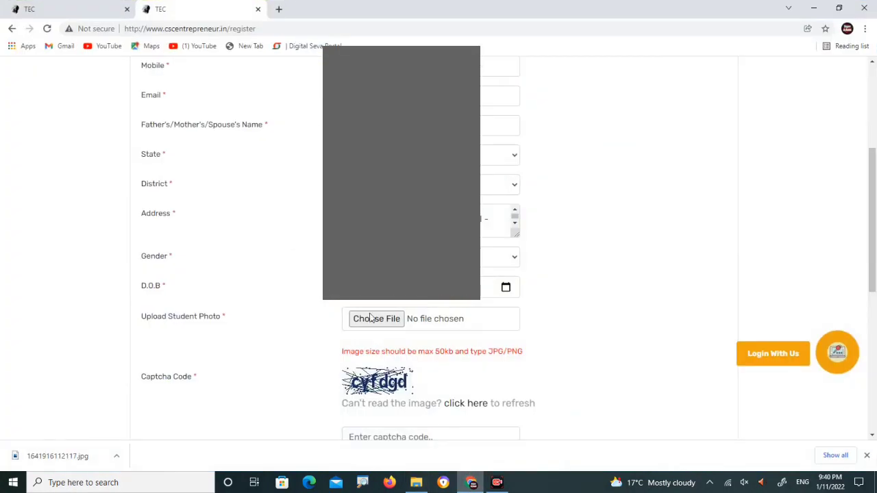
Attach 1641916112117.jpg from Downloads as the student photo in the registration form
click(374, 320)
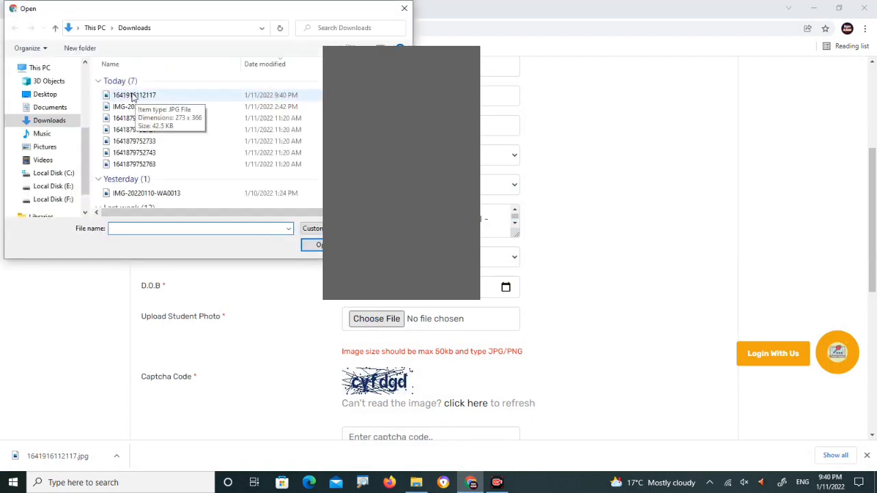
click(137, 95)
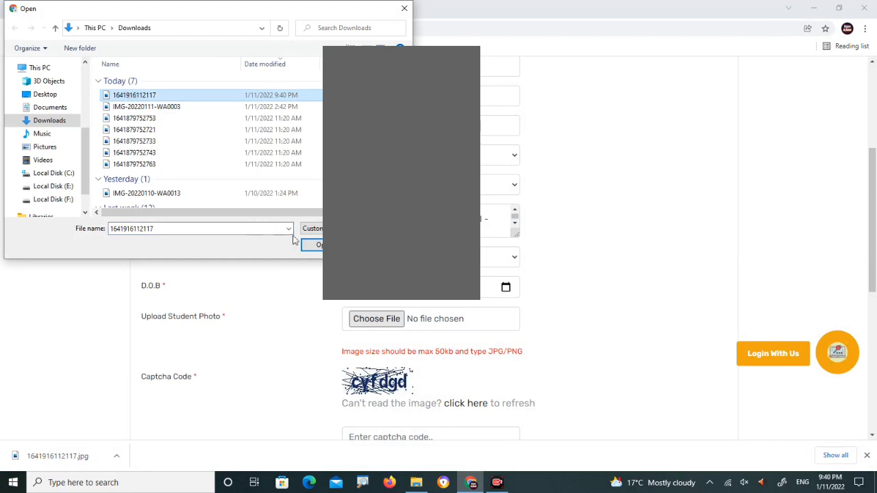
click(312, 245)
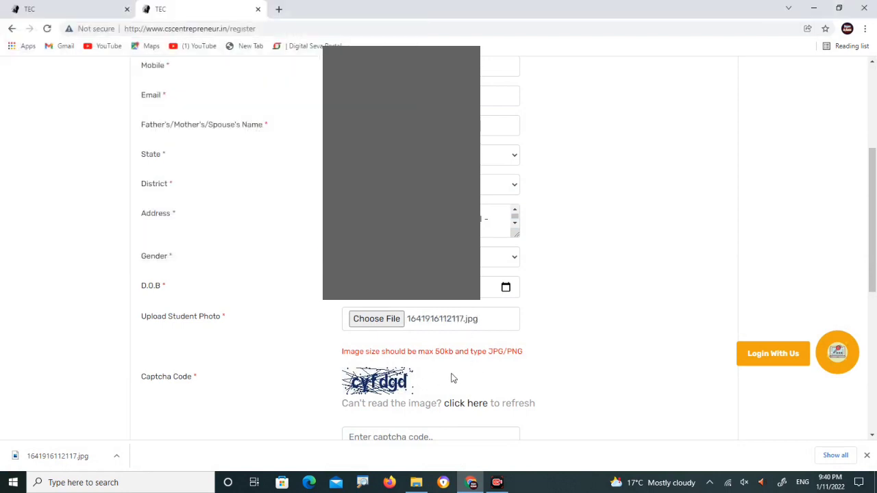
Enter the displayed captcha code in the registration form's captcha field
scroll(458, 376, down, 2)
click(378, 277)
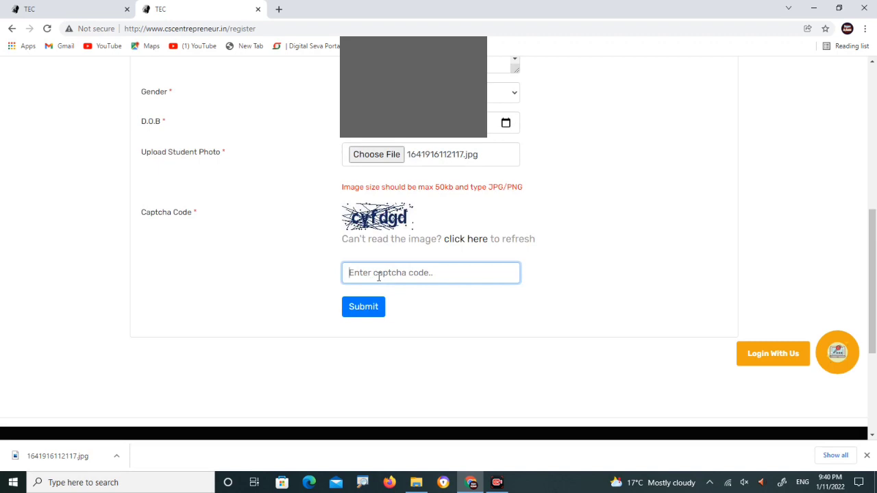
text(cyfdgd)
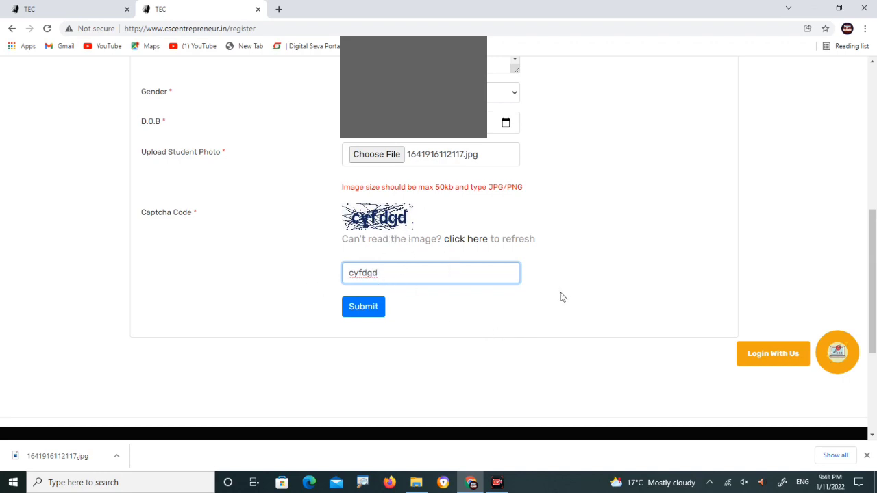
Review all the details entered in the registration form, from the name down to the captcha code
scroll(561, 295, up, 2)
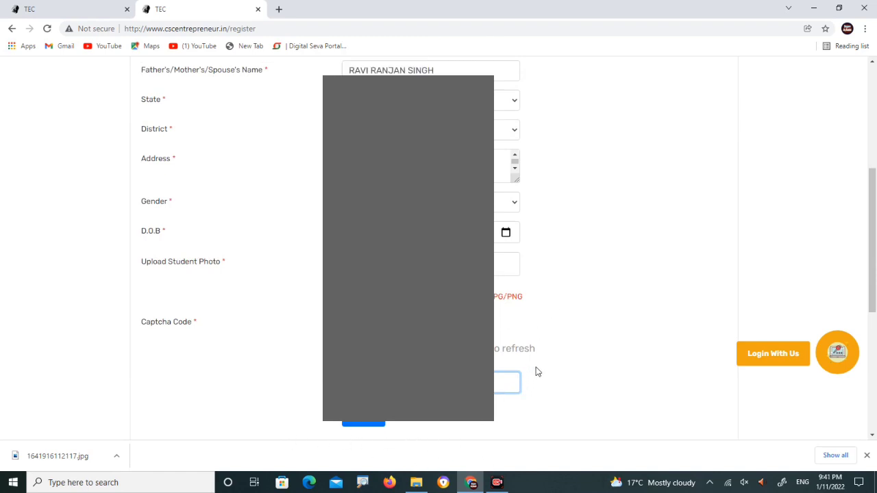
scroll(554, 328, up, 4)
scroll(553, 329, down, 2)
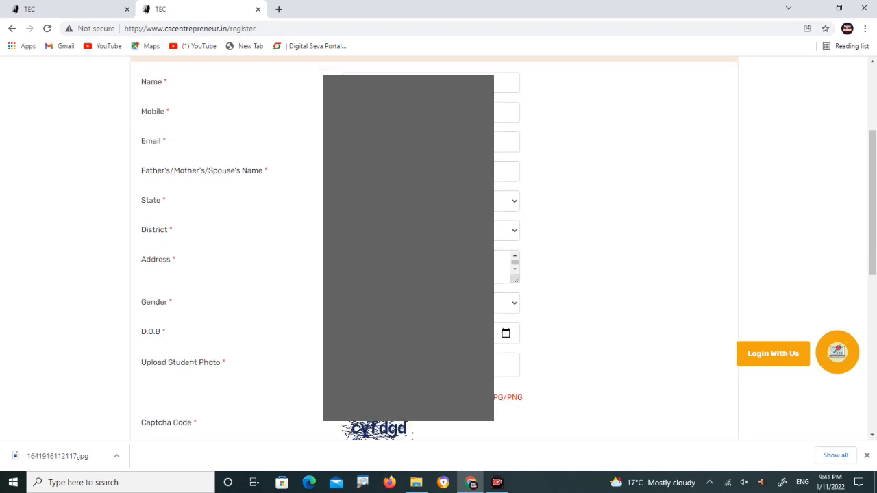
scroll(438, 247, down, 4)
scroll(503, 268, up, 3)
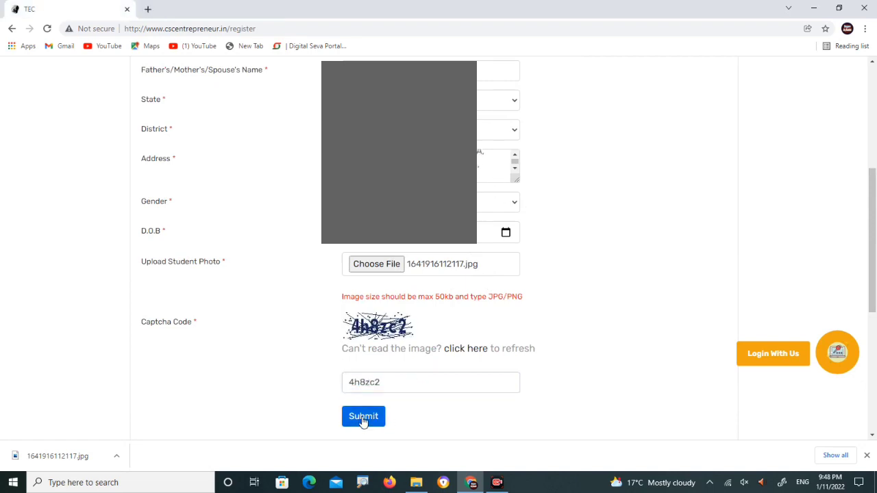
Submit the registration form and pay the course fee through the Other UPI option using the payer's UPI ID
click(362, 418)
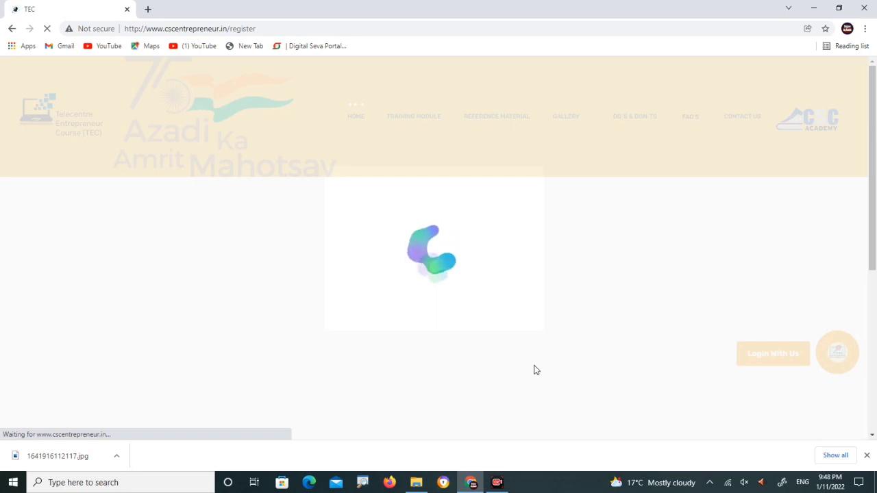
scroll(535, 370, down, 2)
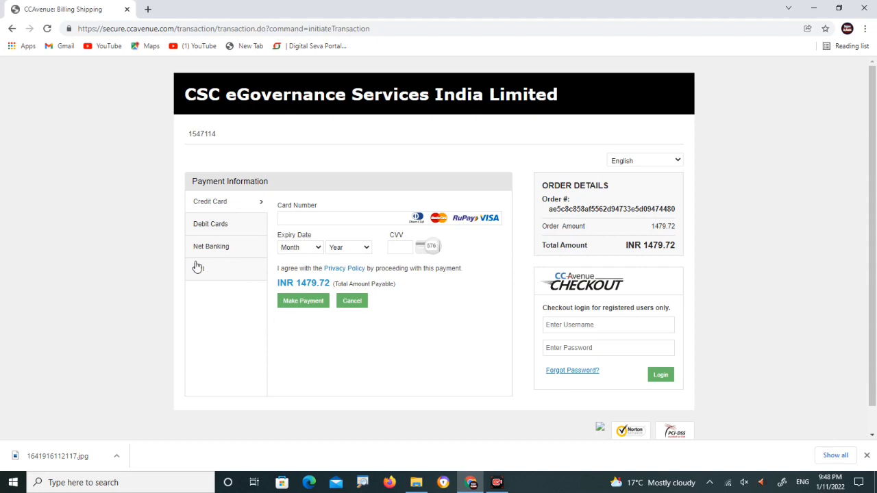
click(213, 273)
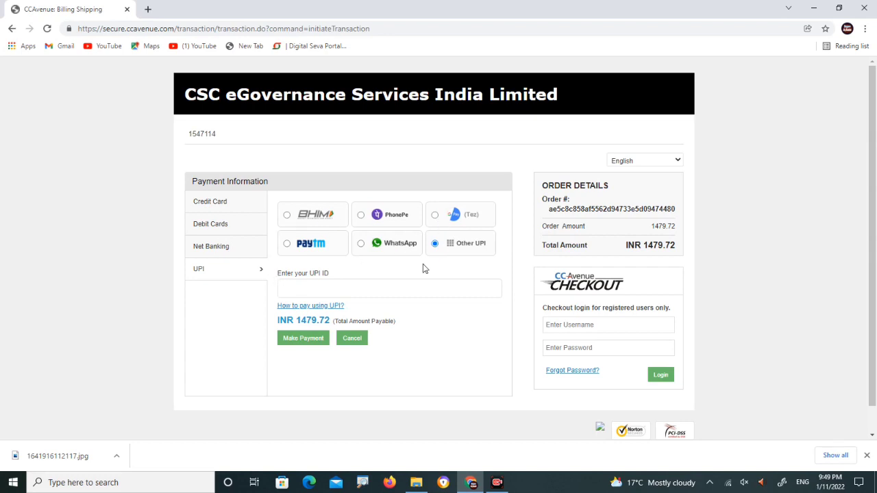
click(318, 289)
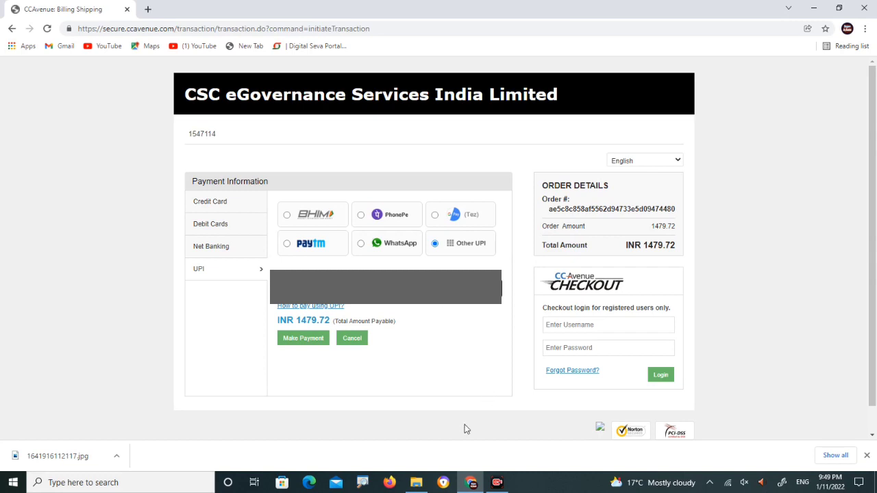
click(305, 338)
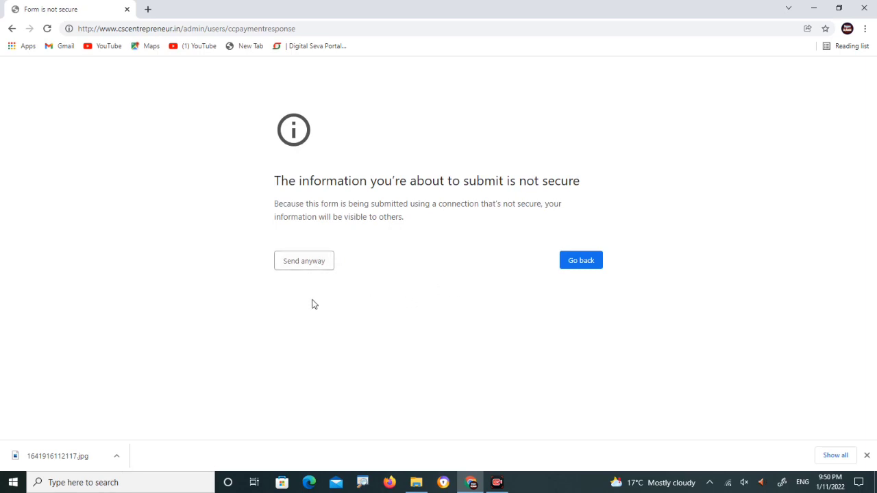
Try to get past the insecure form warning by repeatedly reloading the payment response page and accepting the form resubmission
click(47, 28)
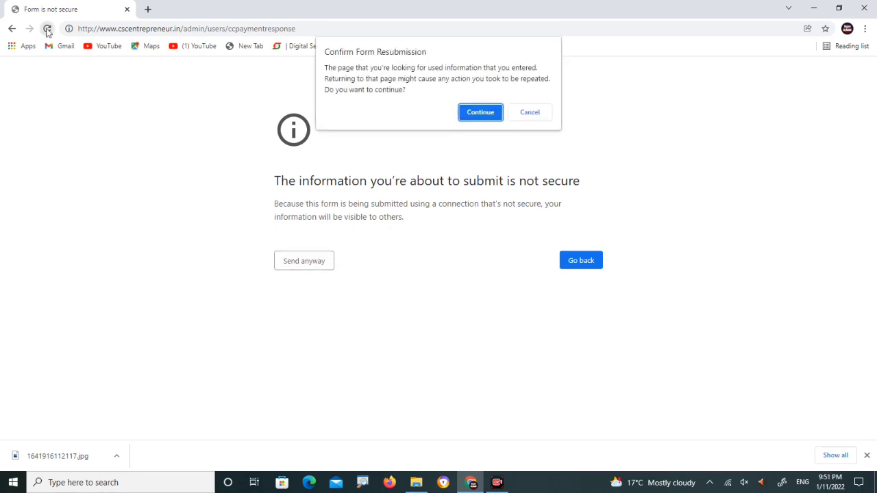
click(478, 114)
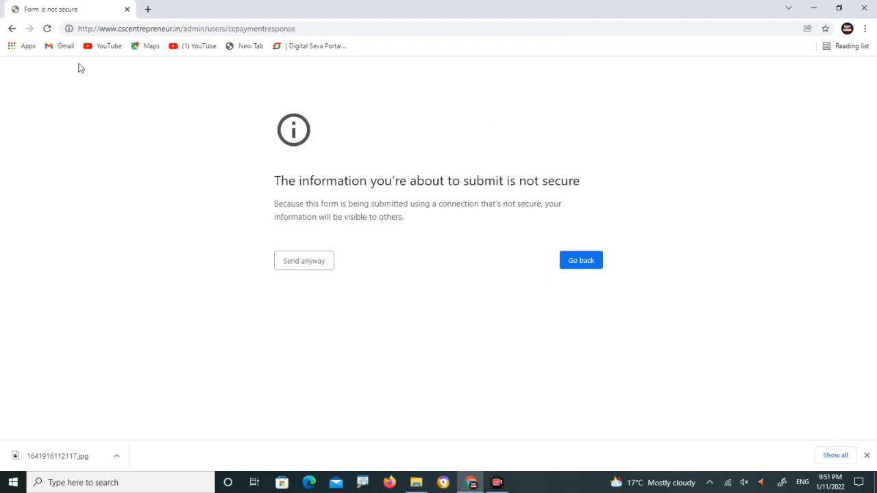
click(46, 28)
click(487, 114)
click(47, 28)
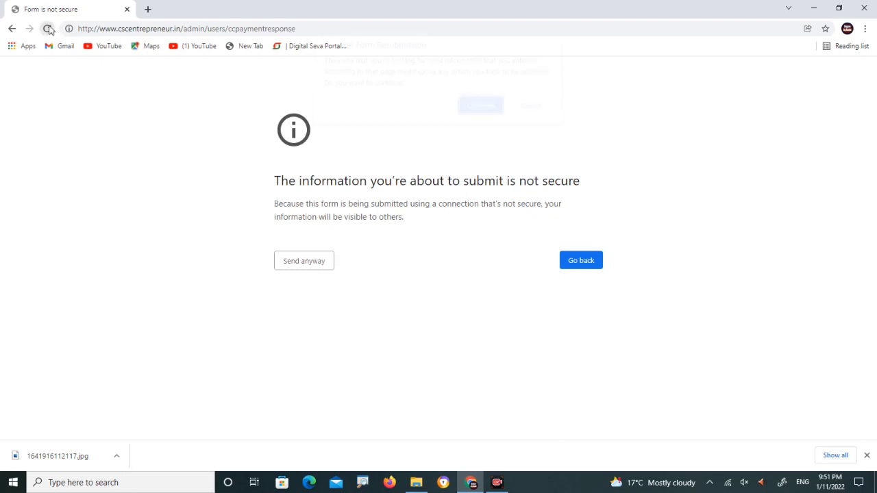
click(486, 113)
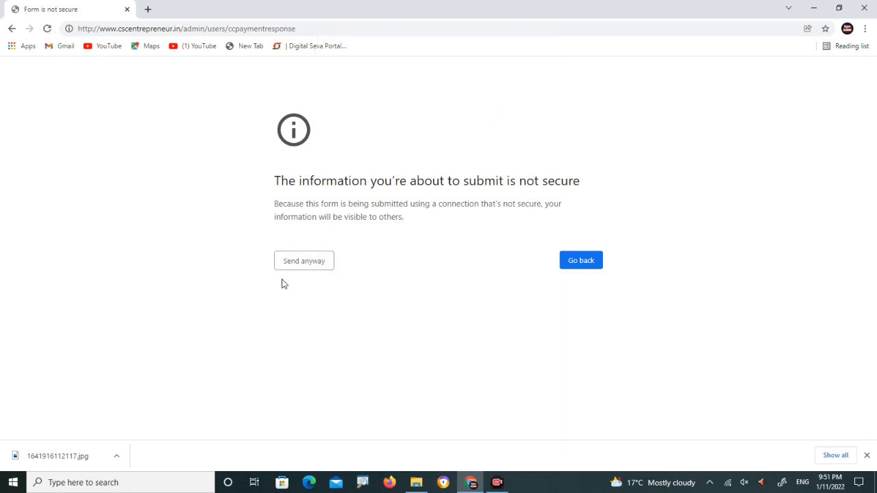
click(46, 28)
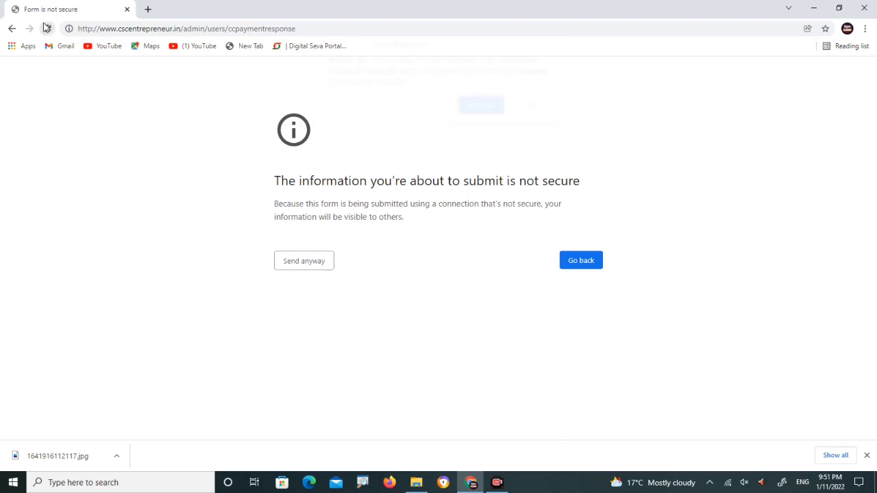
click(479, 114)
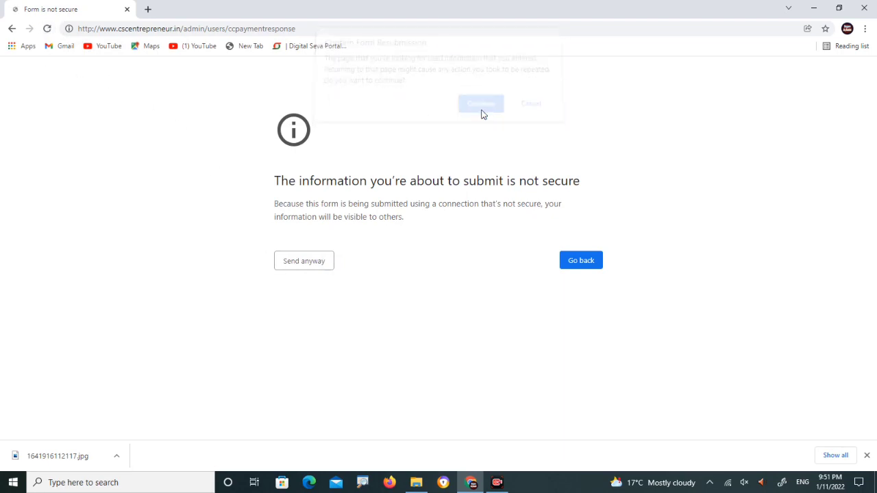
click(47, 29)
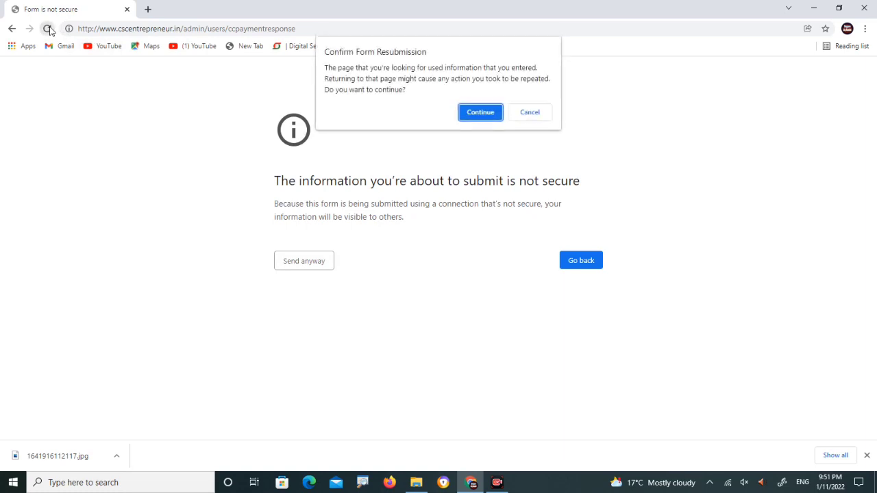
click(473, 113)
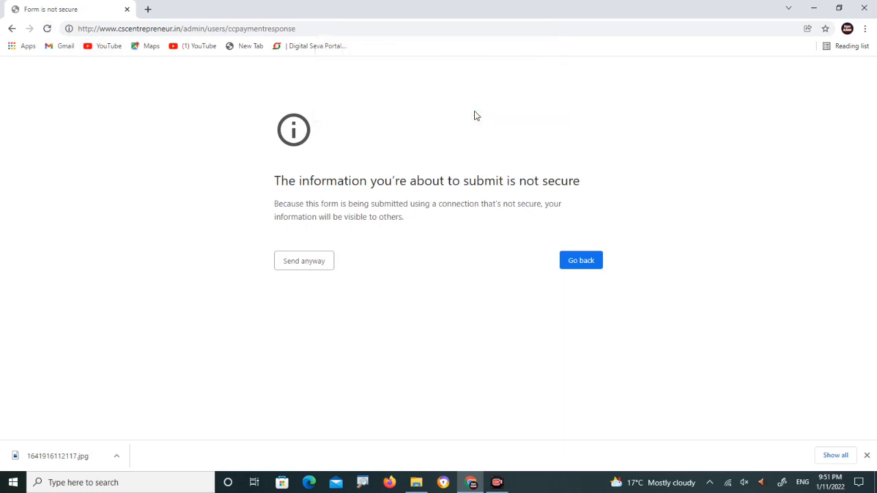
click(47, 28)
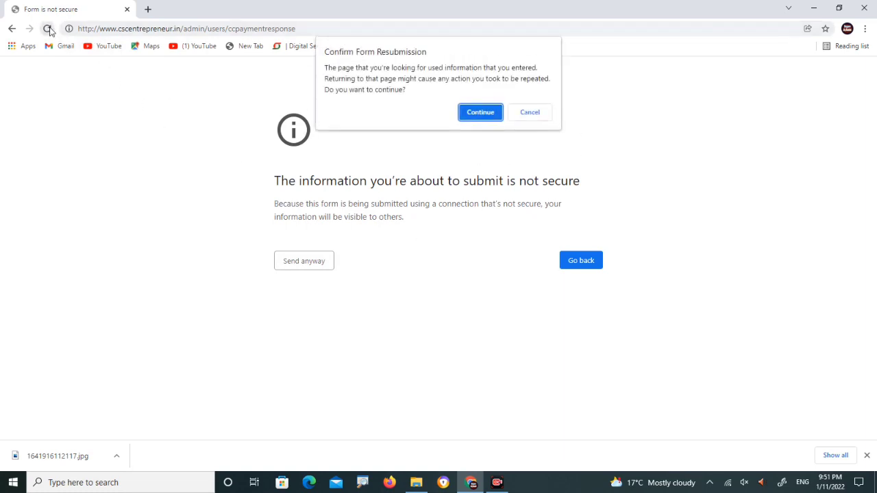
click(479, 114)
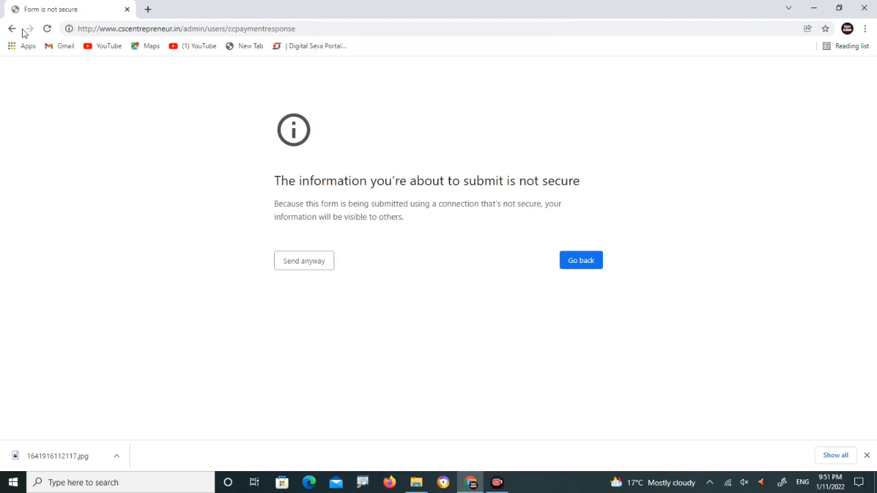
click(46, 29)
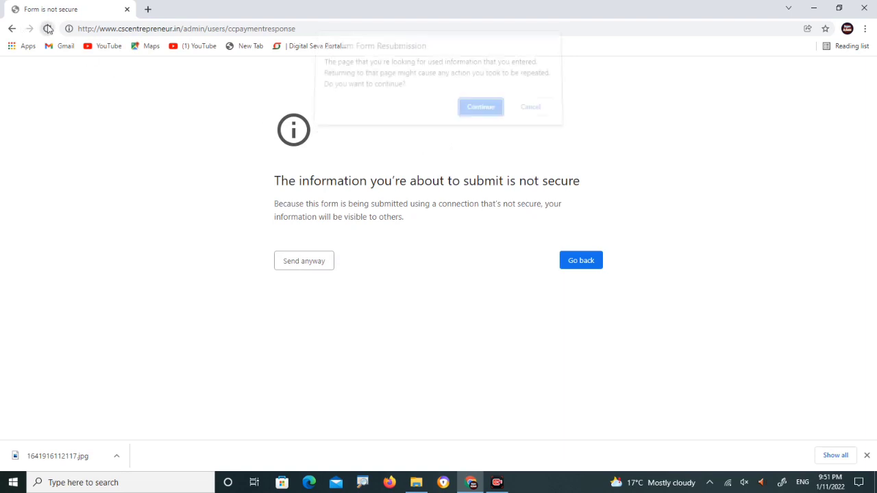
click(481, 114)
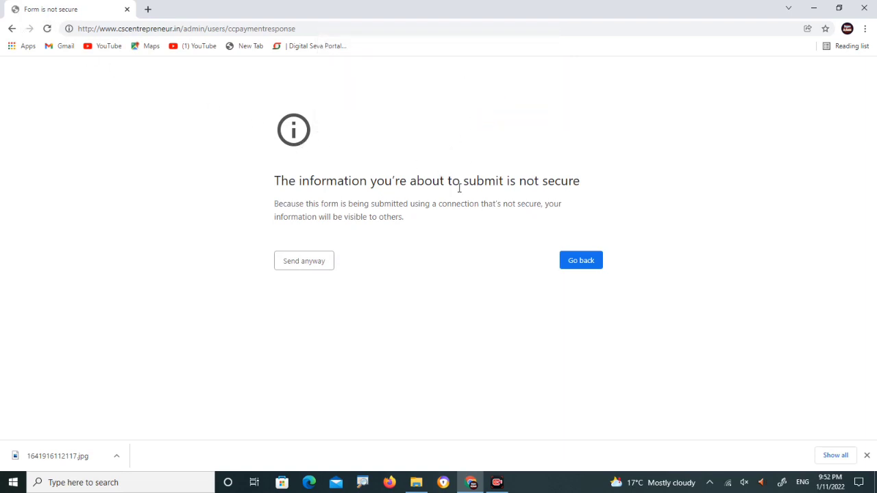
Send the payment response to cscentrepreneur.in despite the insecure connection
click(308, 266)
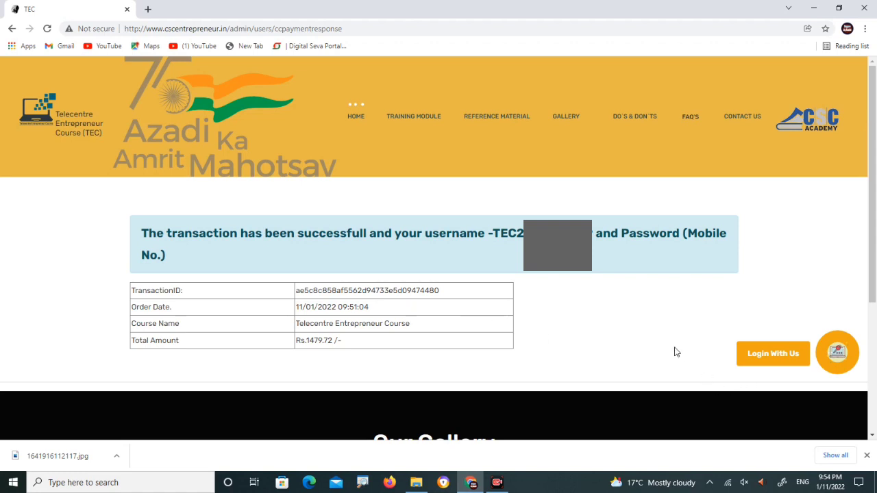
click(769, 354)
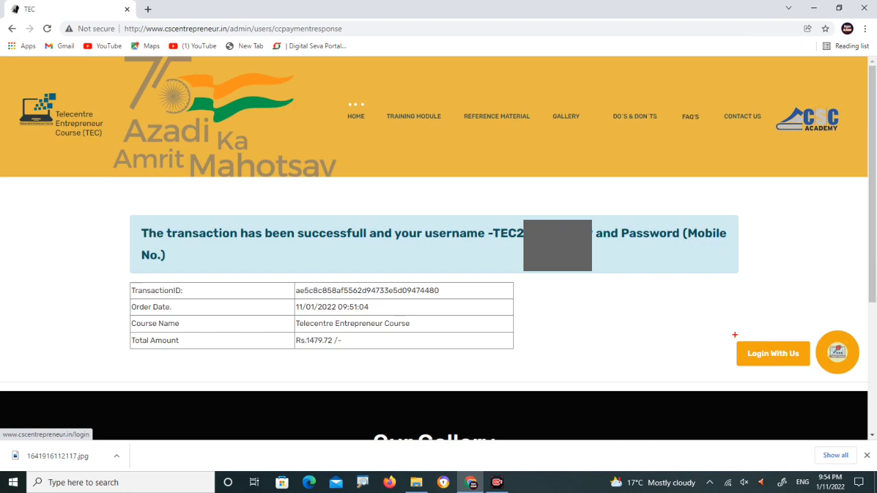
drag(729, 335, 816, 371)
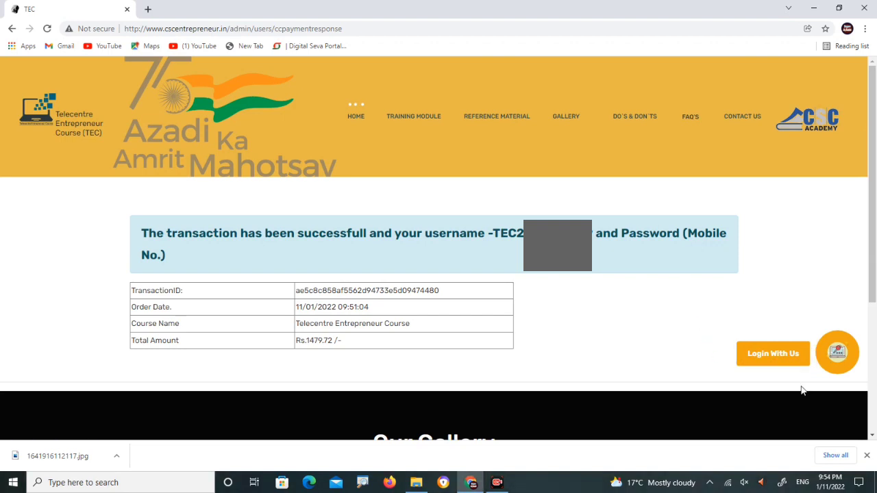
Log in to the Certificate Course in Entrepreneurship as a public user, entering the issued username and the account password
click(775, 354)
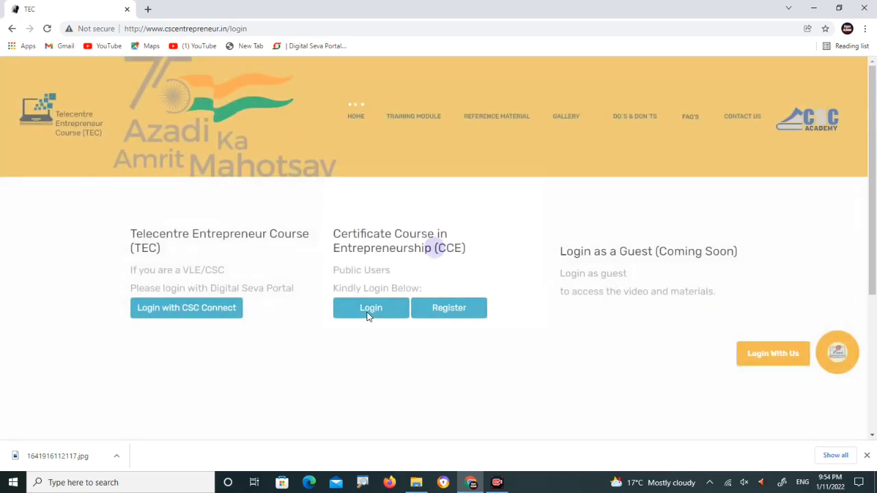
click(371, 310)
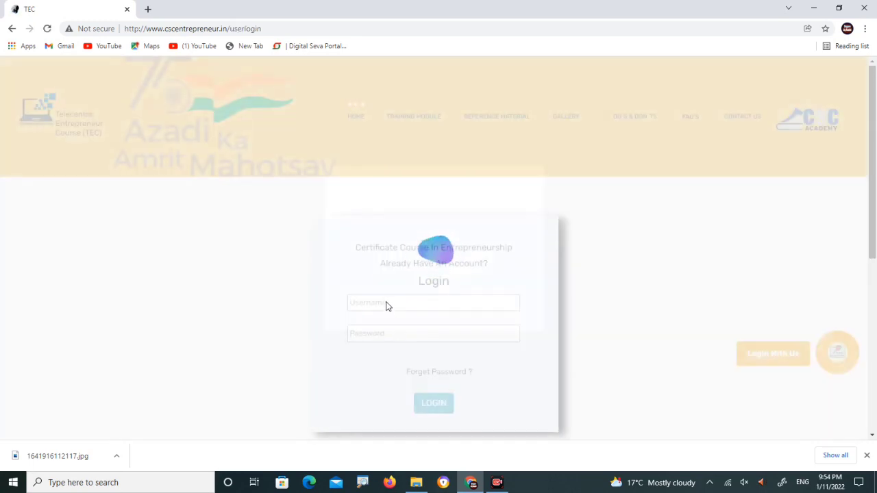
click(387, 302)
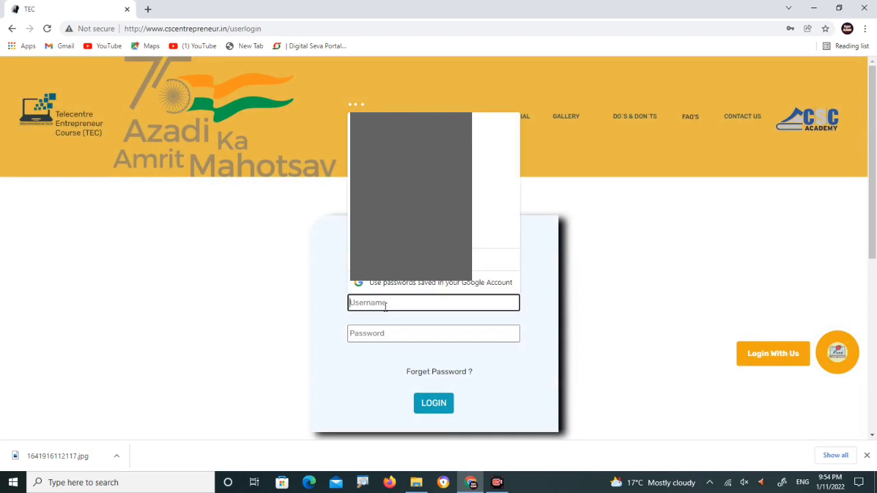
text(tec)
key(Tab)
text(**********)
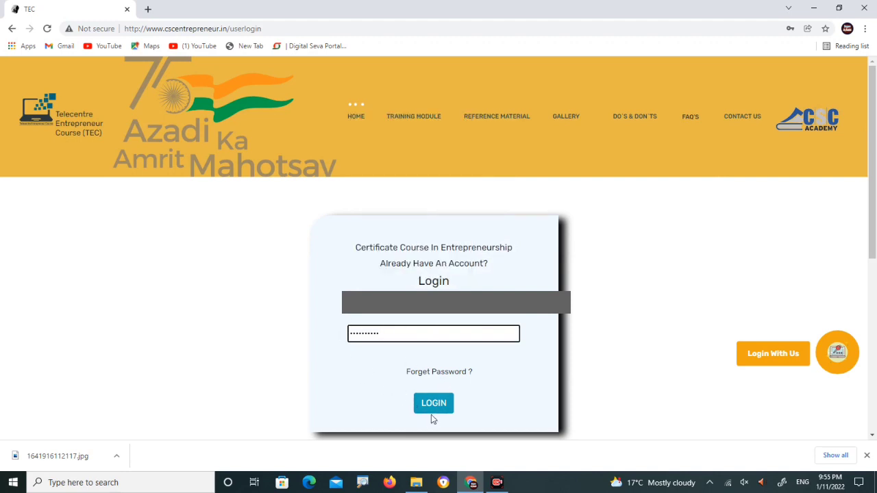
click(432, 407)
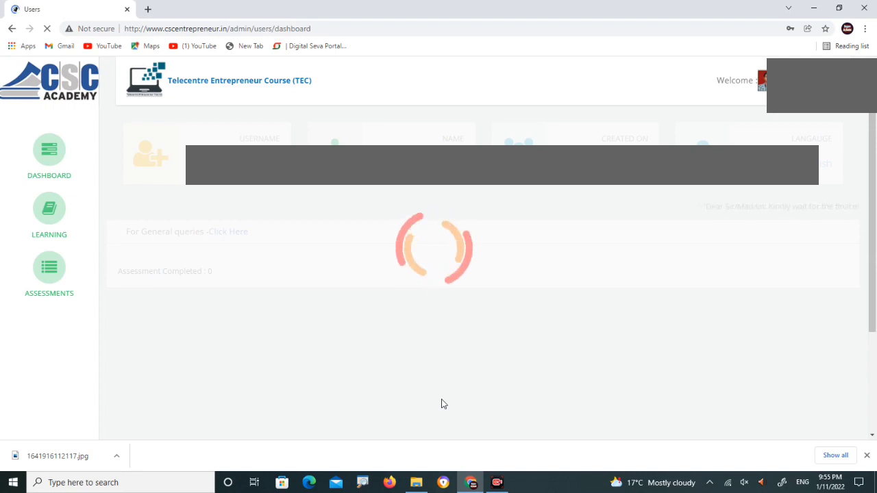
click(607, 270)
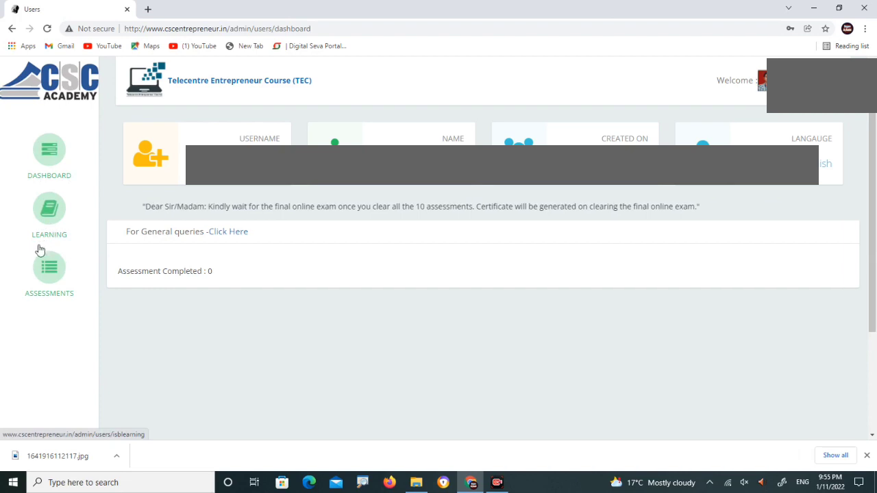
Open the course's learning modules and look through their PDF materials and the English and Hindi videos
click(43, 220)
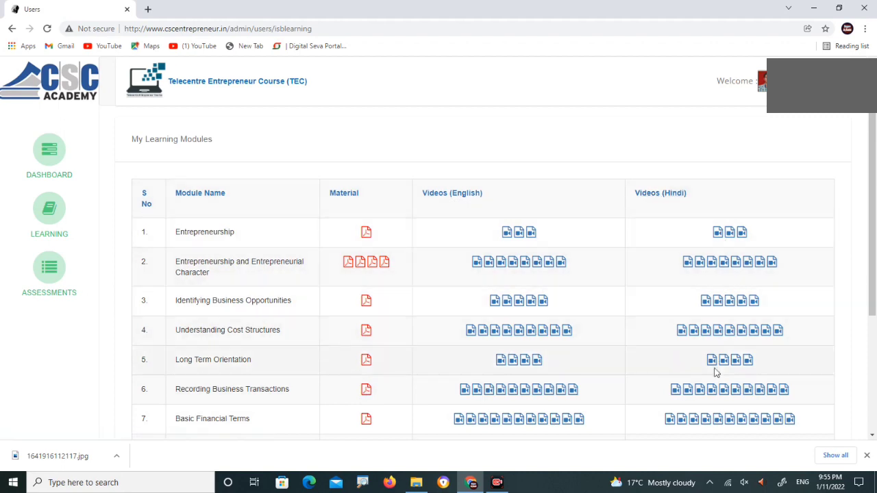
scroll(587, 292, down, 2)
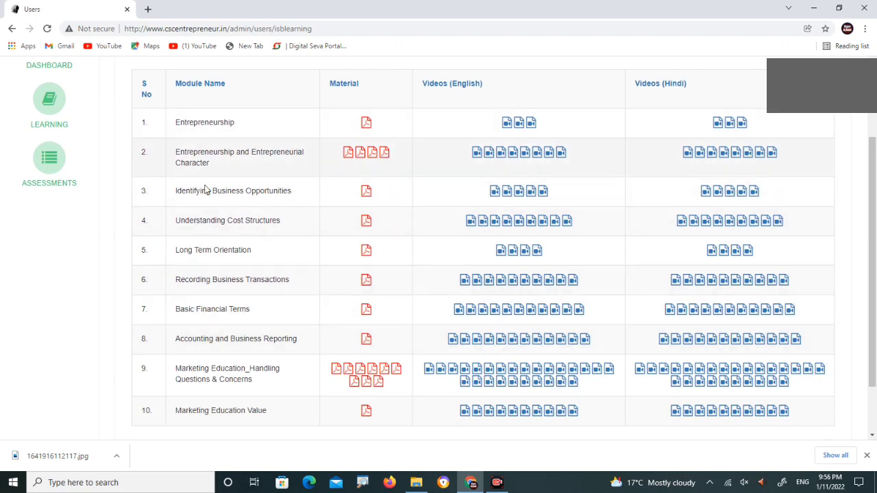
scroll(438, 287, up, 2)
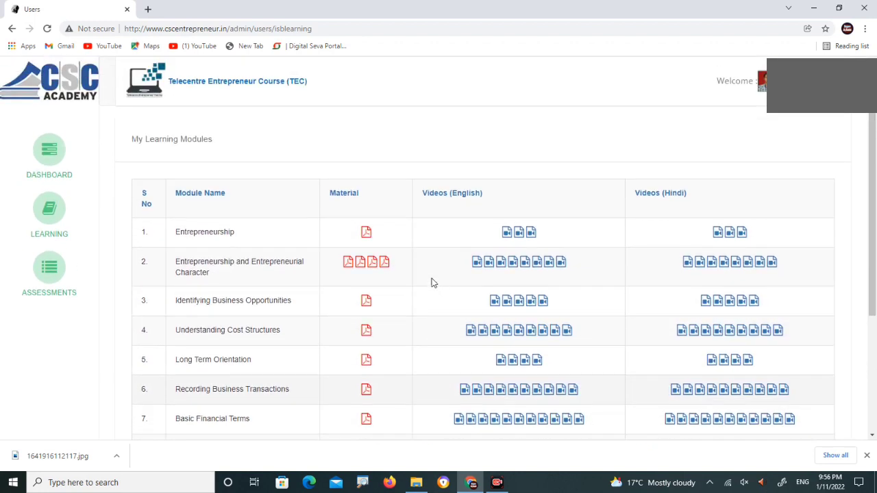
Open the course assessments and examine each module's number of questions, marks obtained, exam status and the exam option below
click(48, 278)
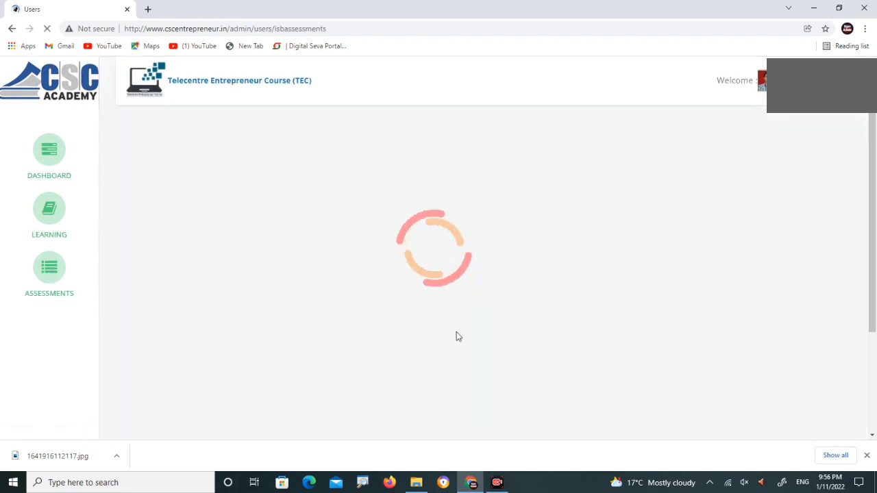
scroll(411, 271, down, 1)
scroll(338, 442, down, 1)
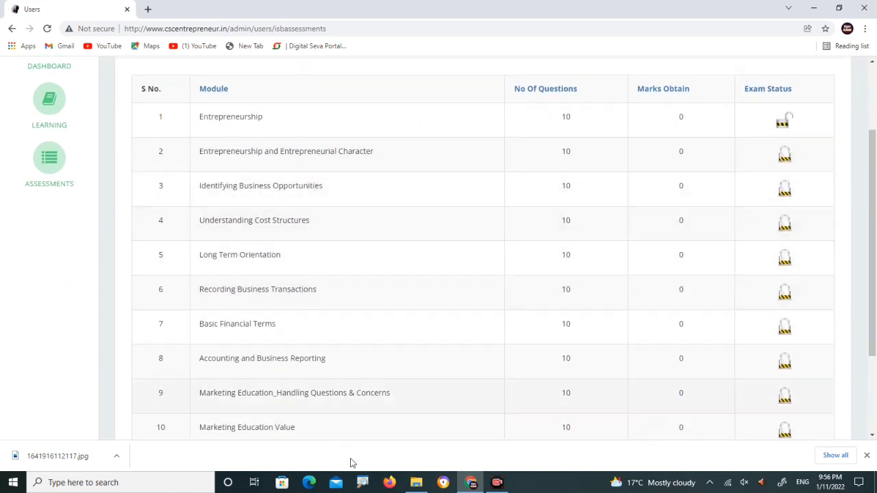
scroll(633, 249, down, 2)
scroll(828, 171, up, 3)
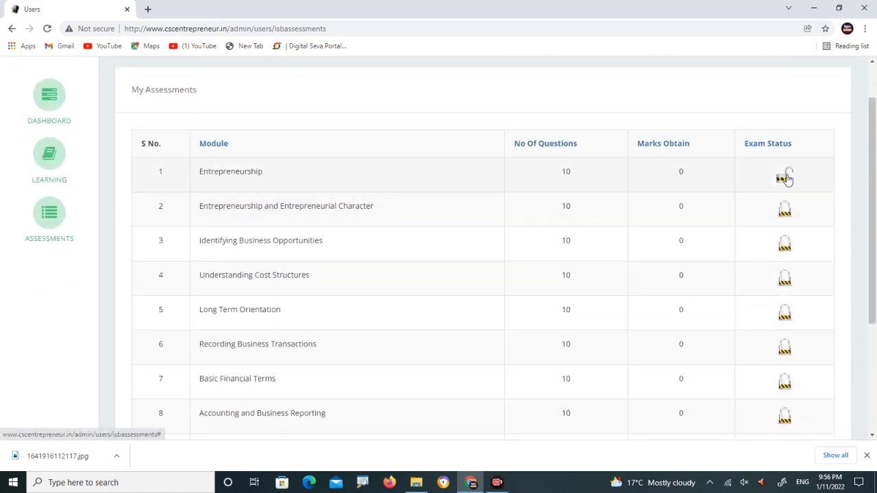
scroll(668, 240, down, 2)
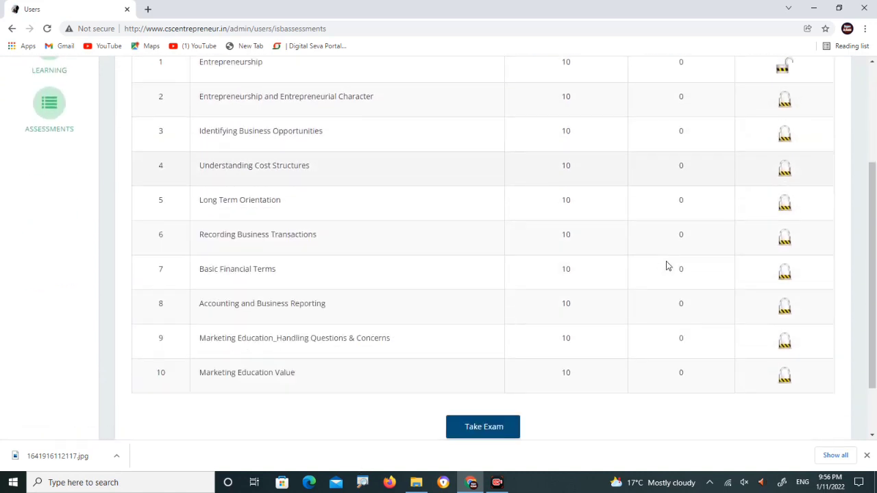
scroll(676, 132, up, 2)
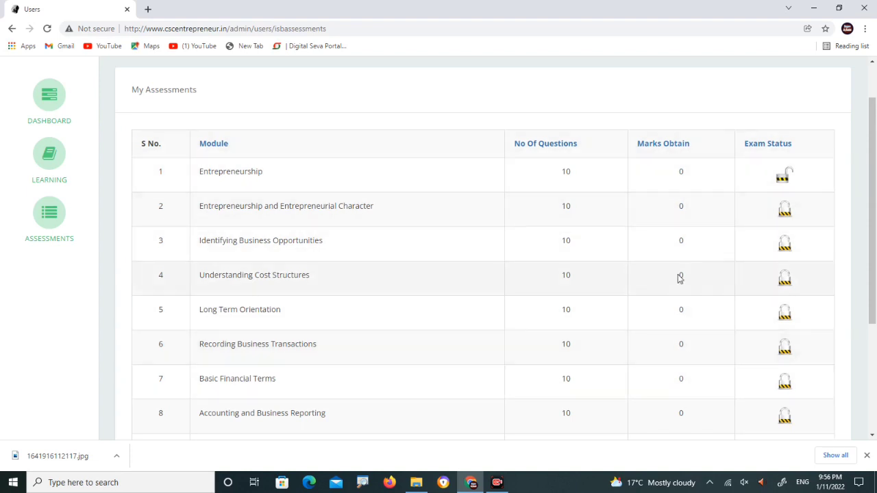
scroll(662, 272, down, 3)
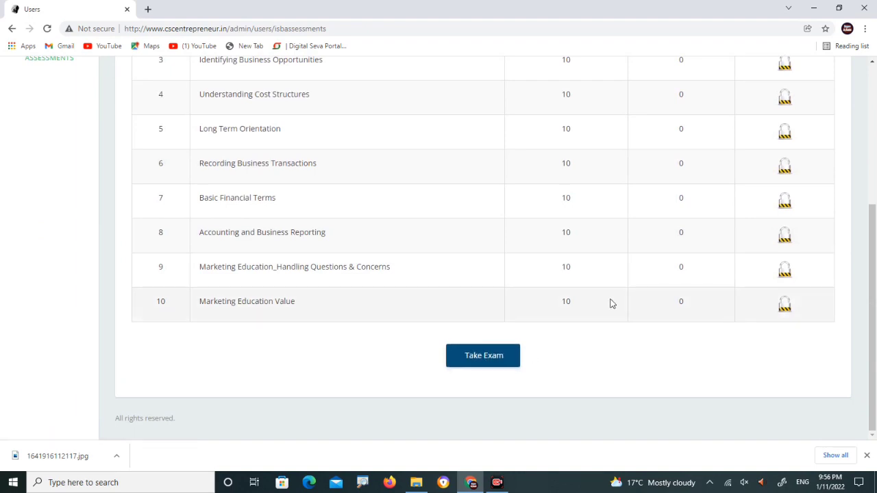
scroll(610, 304, up, 3)
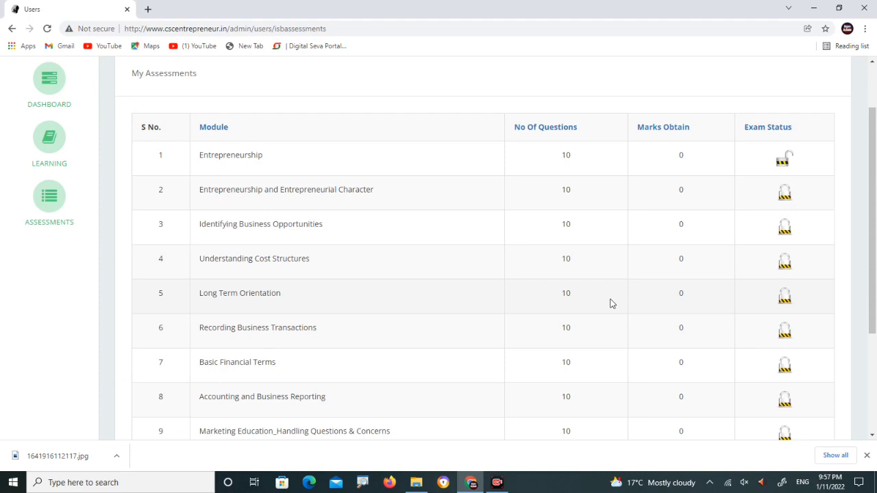
click(497, 482)
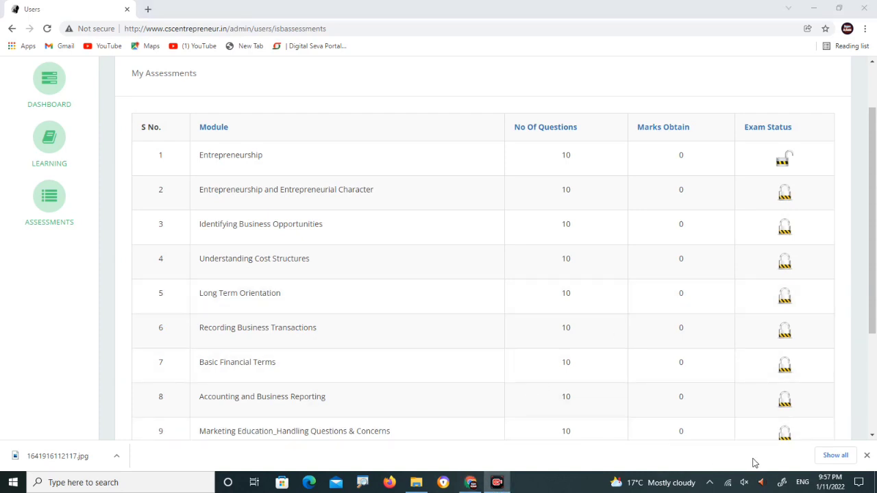